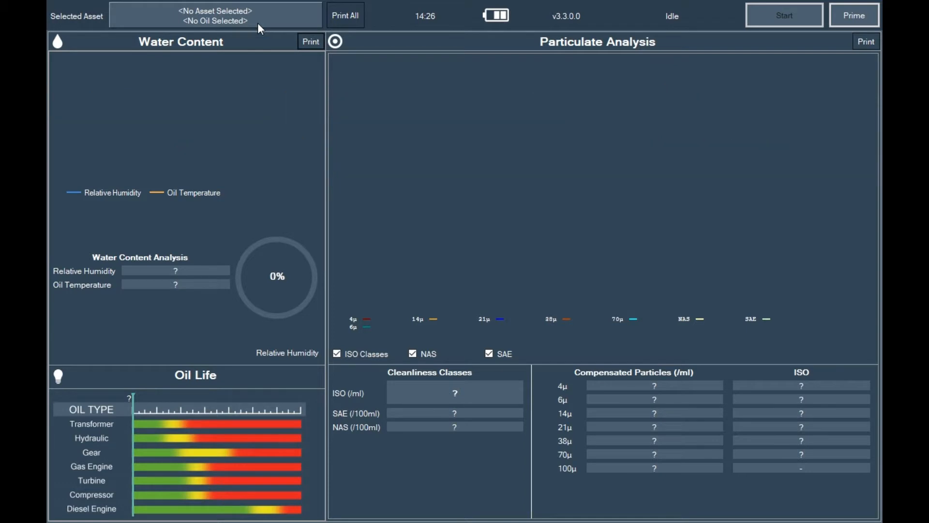
- Browse the saved assets and open the test records of the 03-PPVision asset, then return to the asset list
click(257, 23)
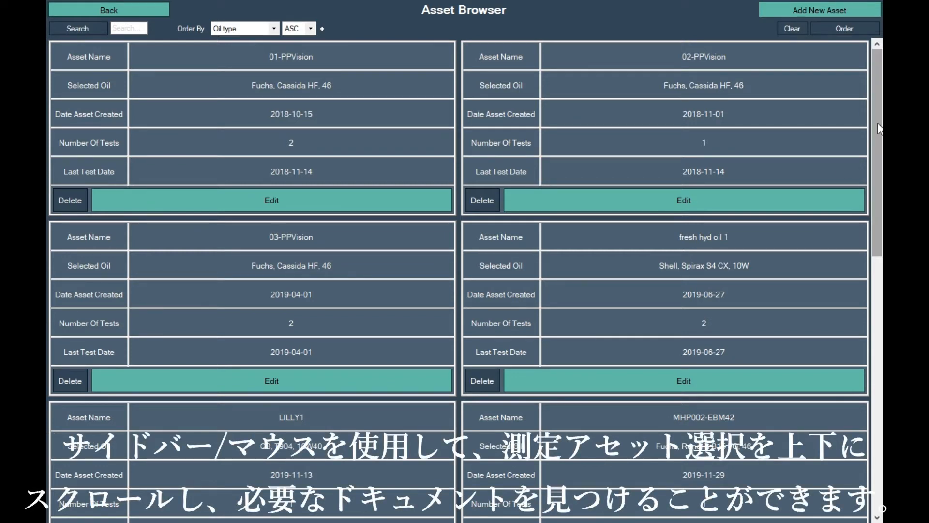
drag(878, 127, 812, 170)
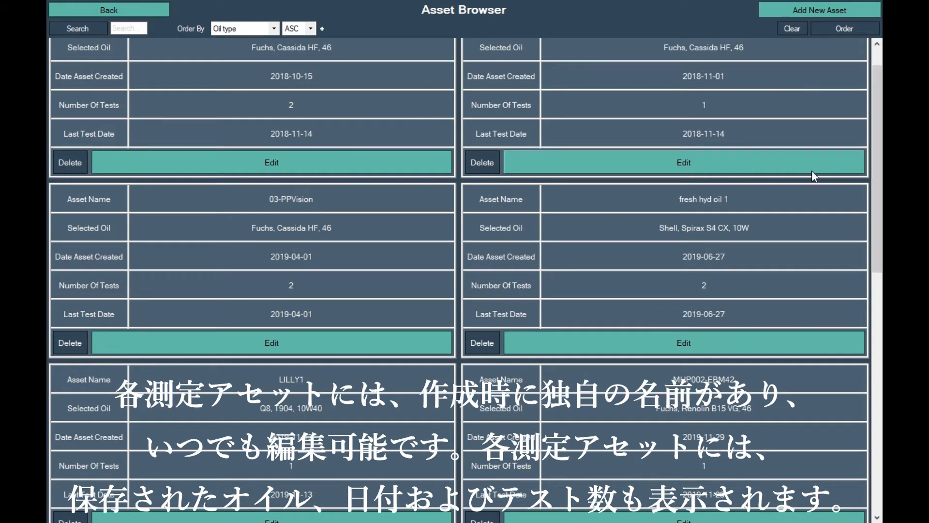
scroll(381, 168, up, 1)
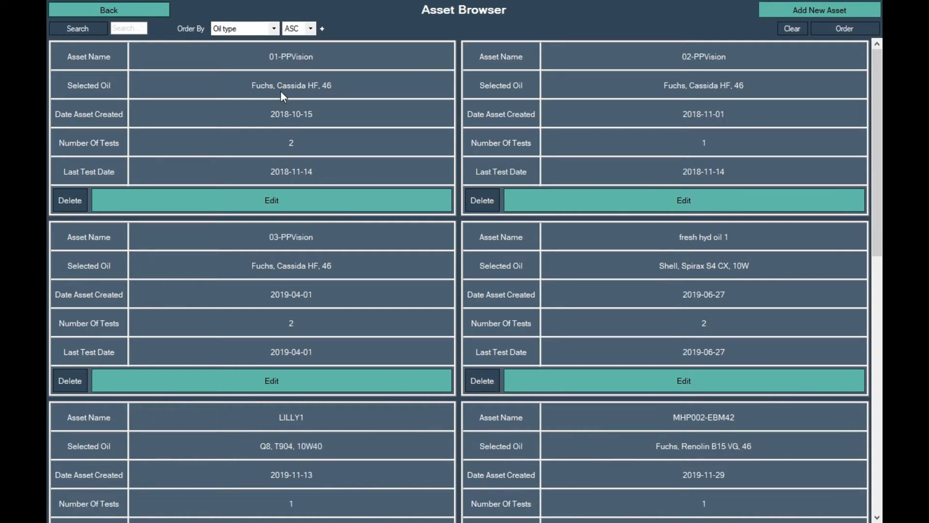
click(270, 249)
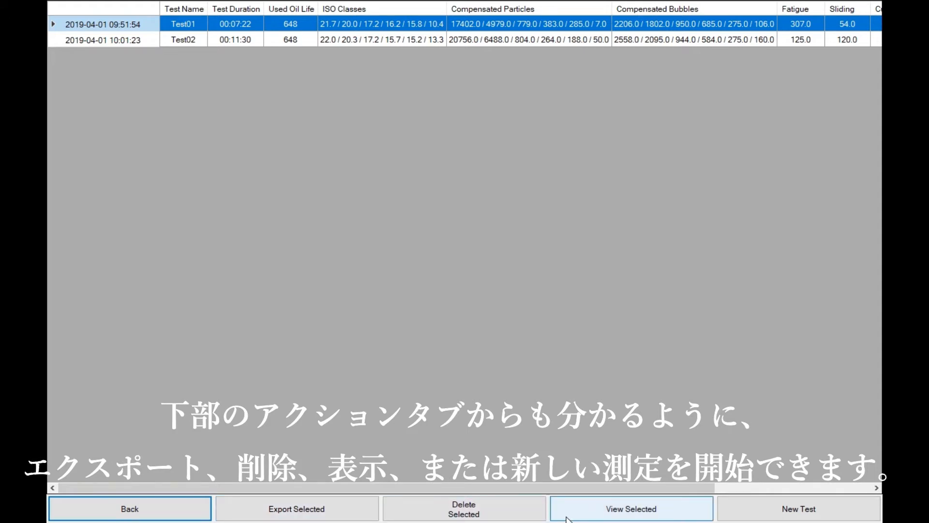
click(175, 508)
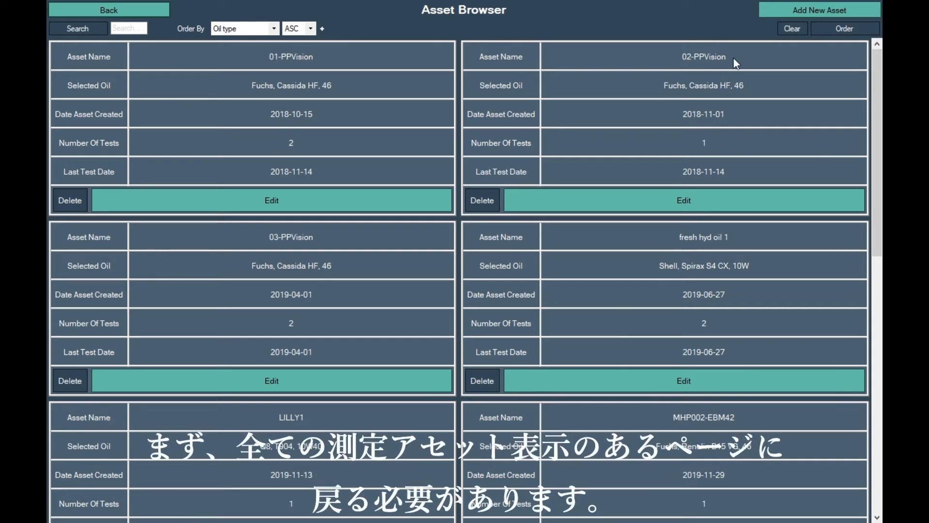
- Start adding a new asset and name it "digger 2"
click(782, 15)
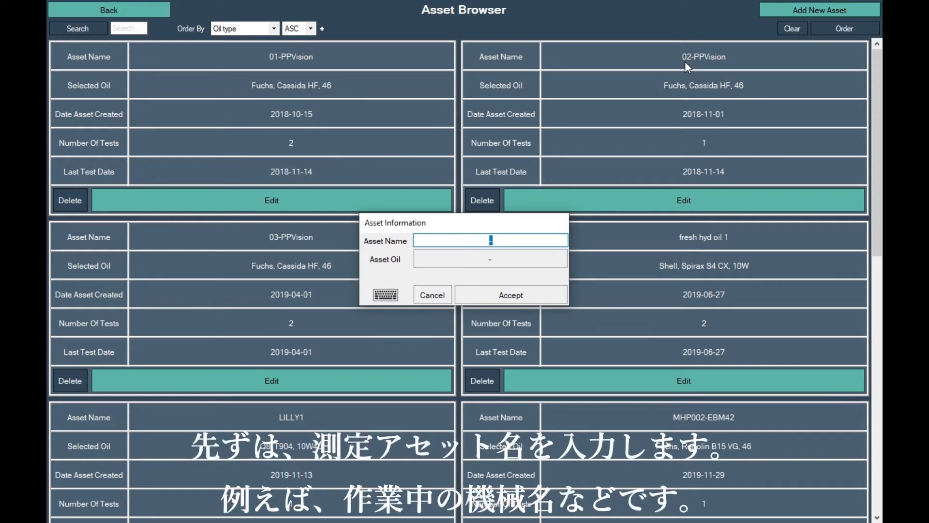
text(digger 2)
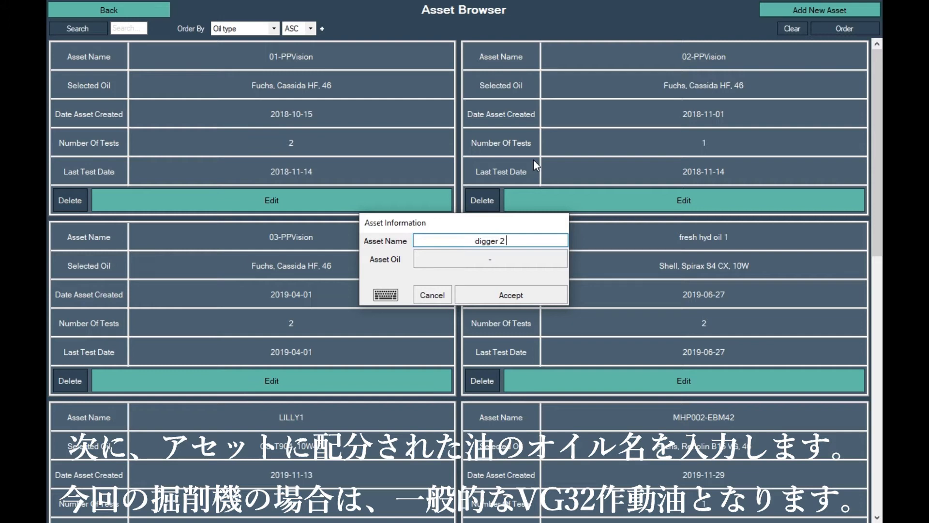
- Assign the oil Castrol, Hyspin AWS, 32 to the new asset
click(464, 260)
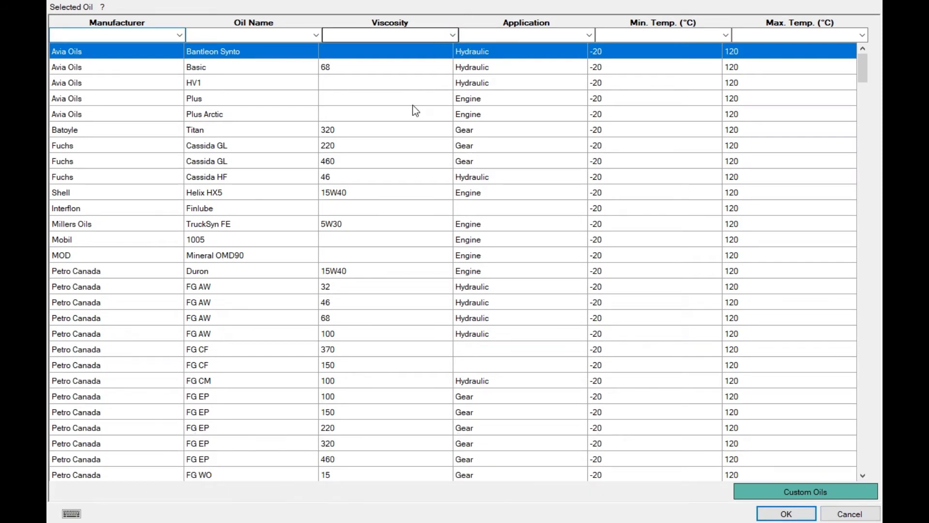
scroll(349, 329, down, 2)
scroll(354, 329, down, 3)
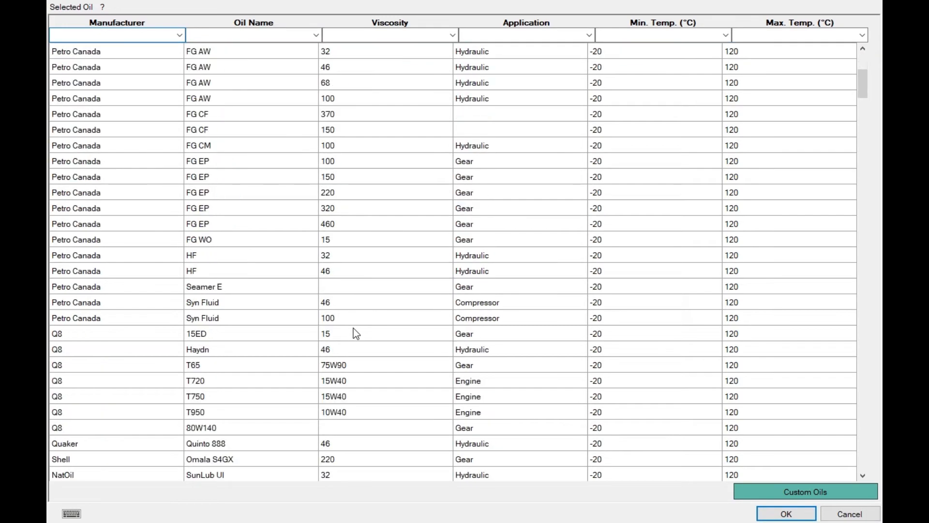
scroll(354, 329, down, 5)
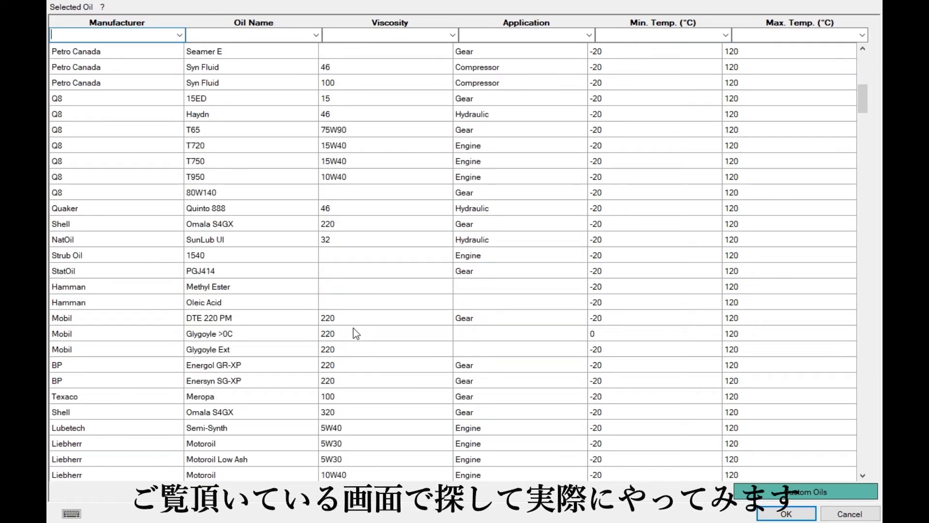
scroll(354, 333, down, 5)
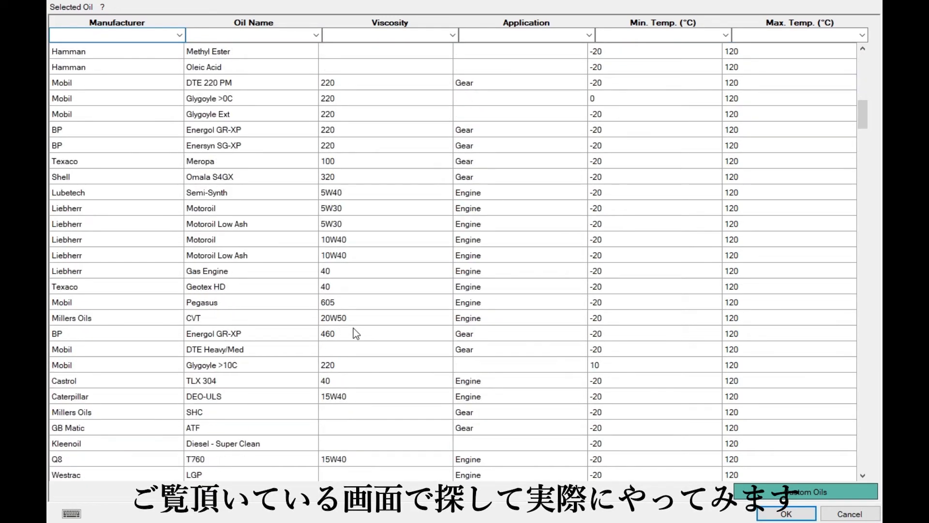
scroll(353, 334, down, 6)
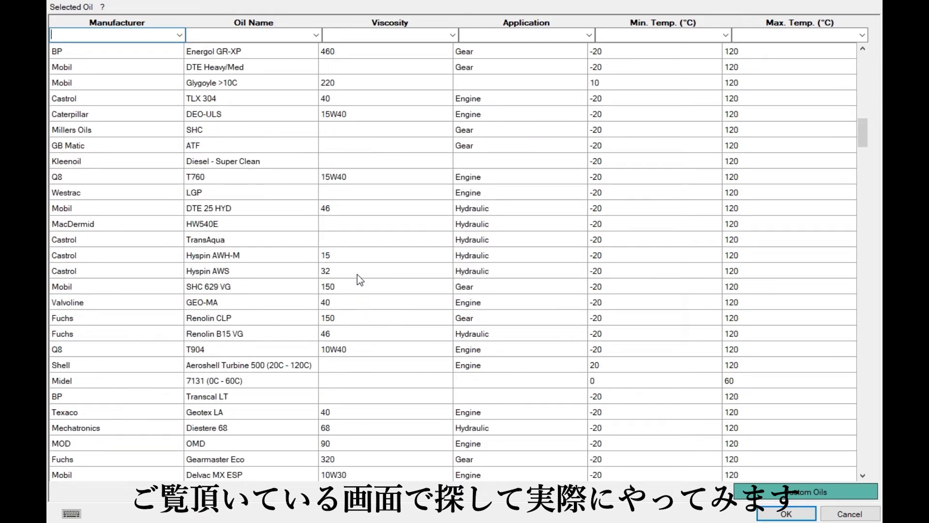
click(360, 275)
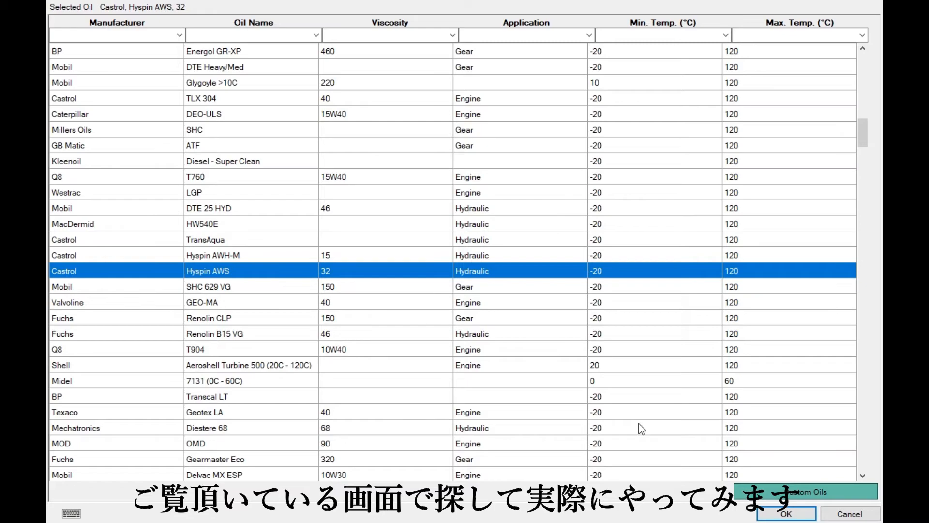
click(760, 515)
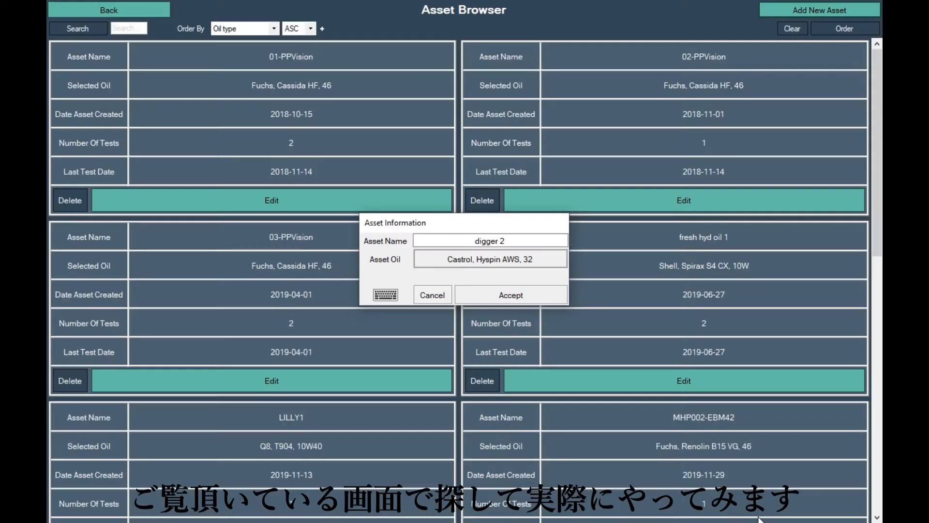
- Open the custom oil browser and its new custom oil page to view the profiling instructions, then back out
click(458, 261)
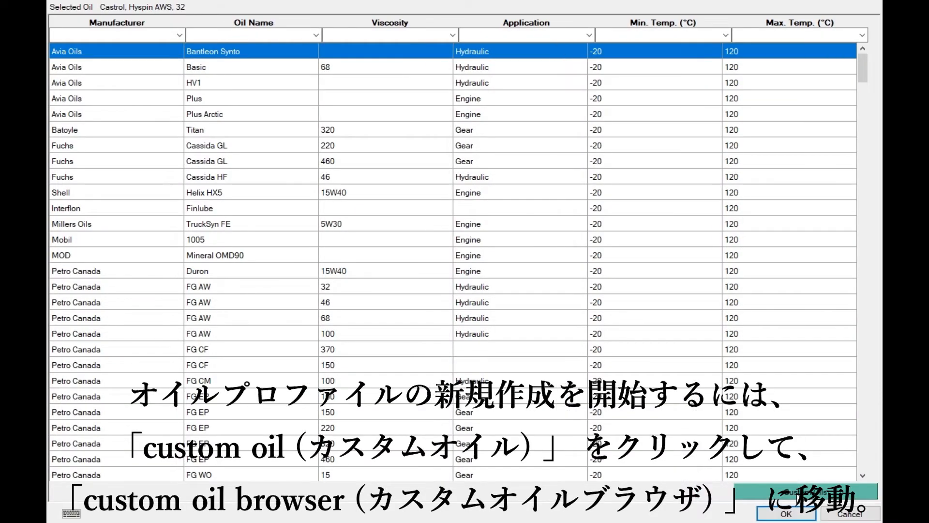
click(800, 494)
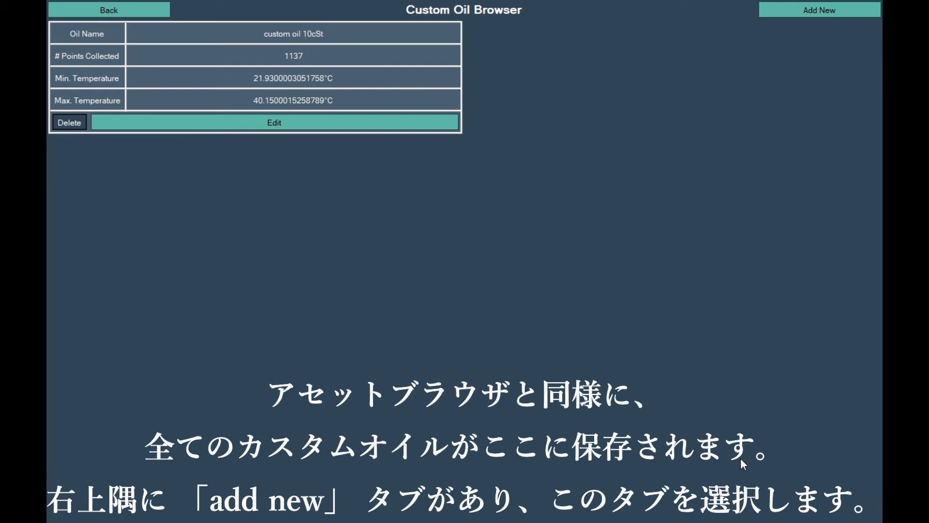
click(811, 10)
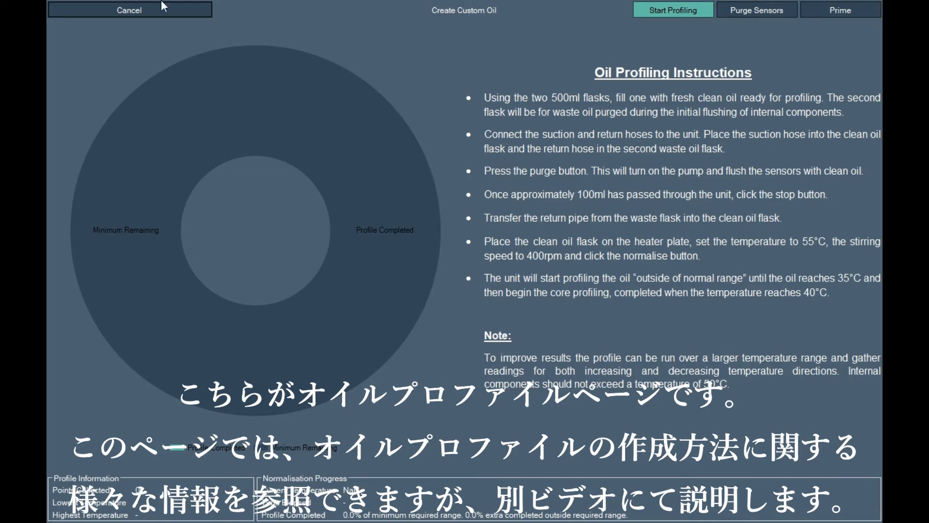
click(130, 12)
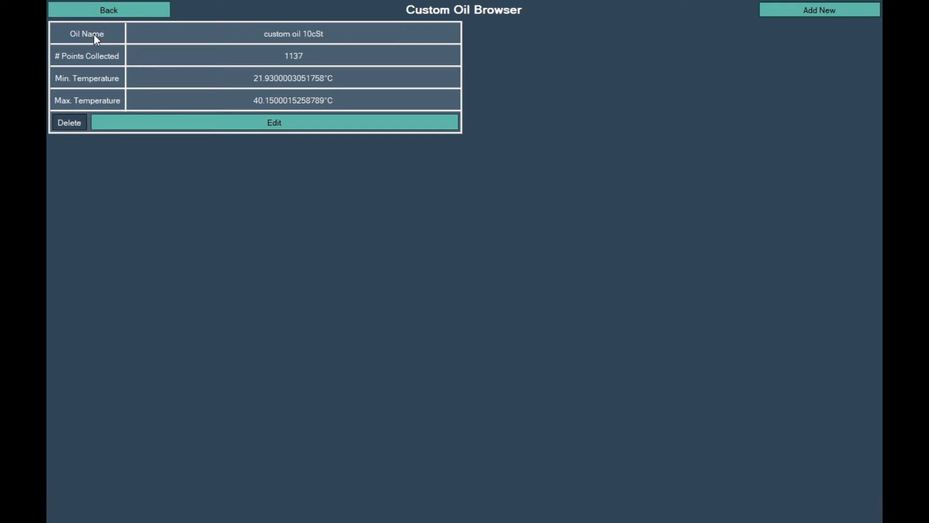
click(134, 10)
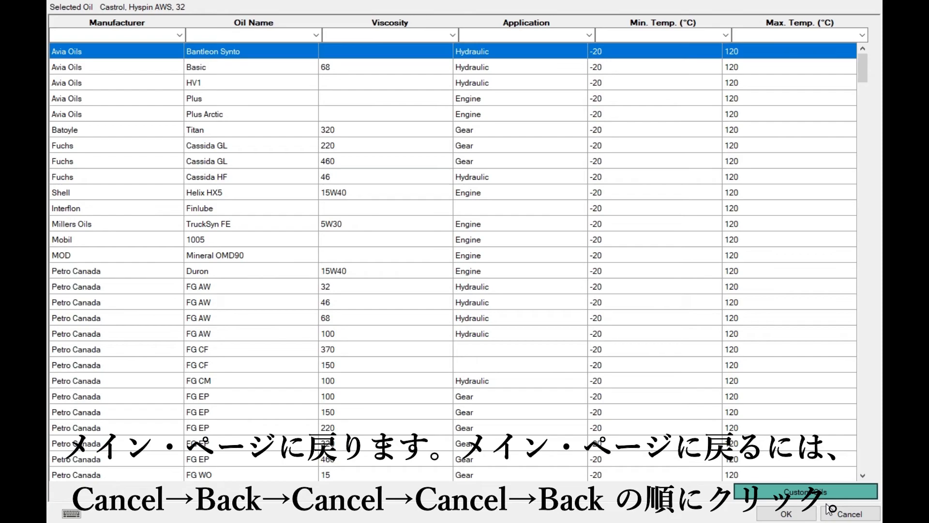
- Cancel the oil selection and the new asset, and return to the main screen
click(830, 509)
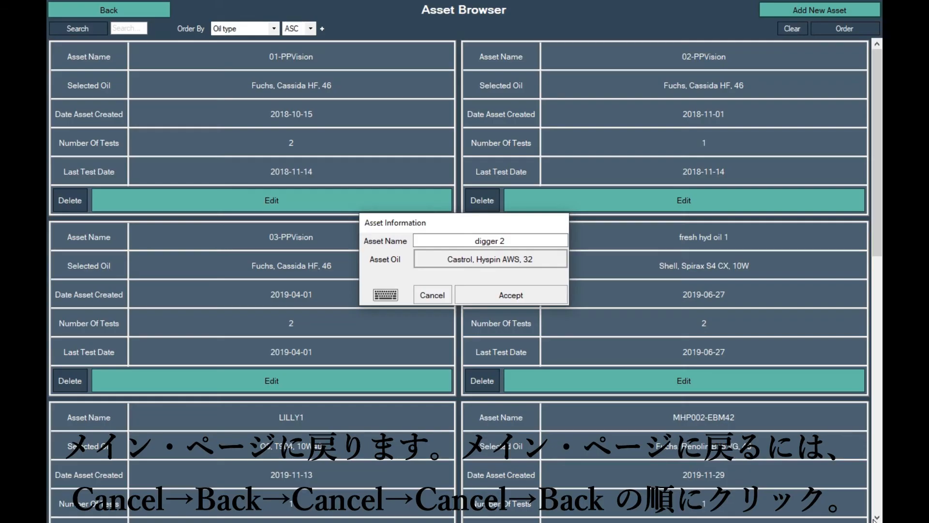
click(435, 296)
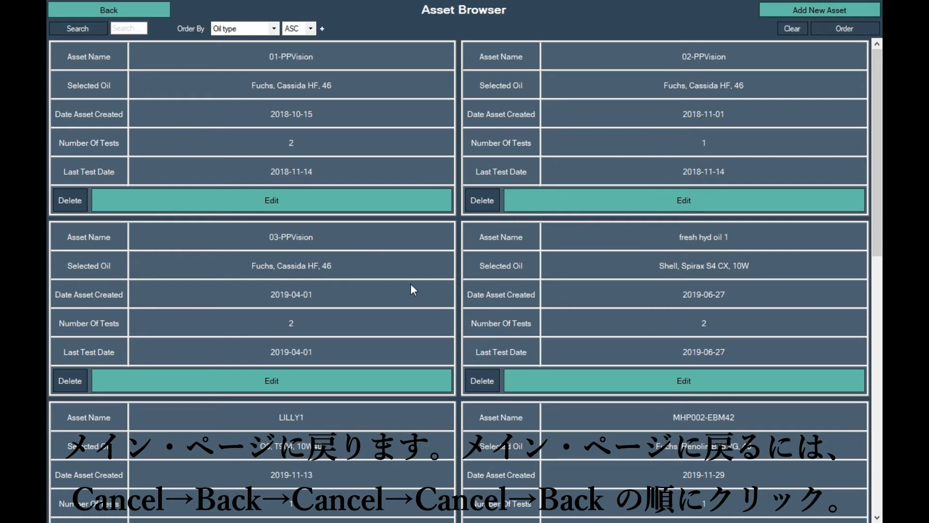
click(108, 13)
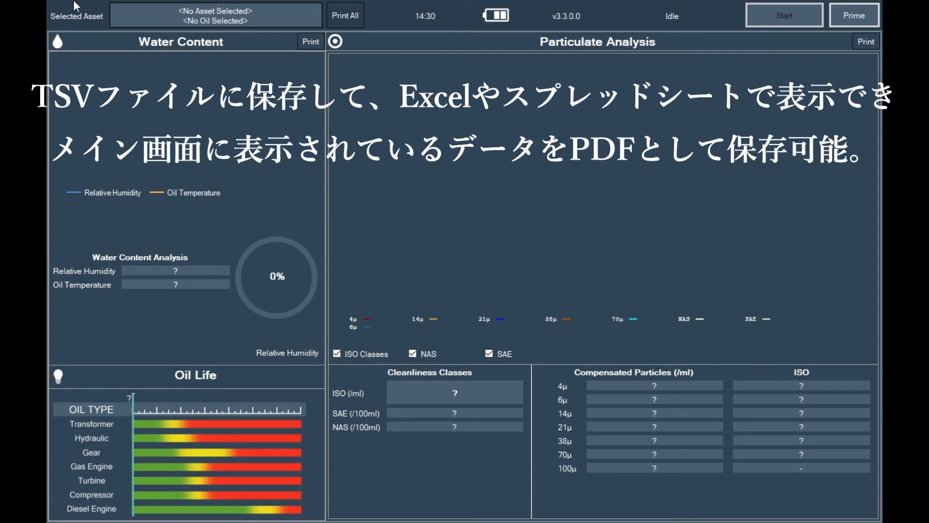
- Export Test01 of the 03-PPVision asset as a zip file named "saved data 2" on the Desktop
click(205, 9)
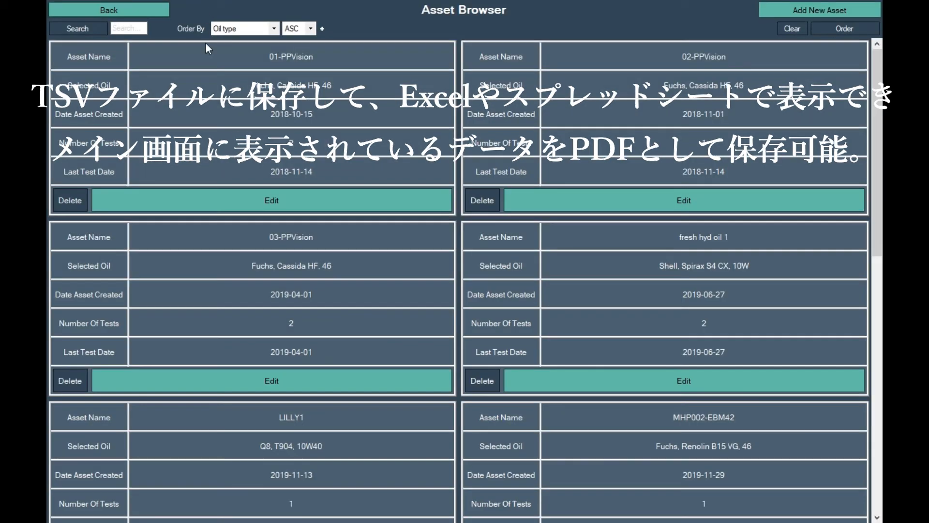
click(261, 256)
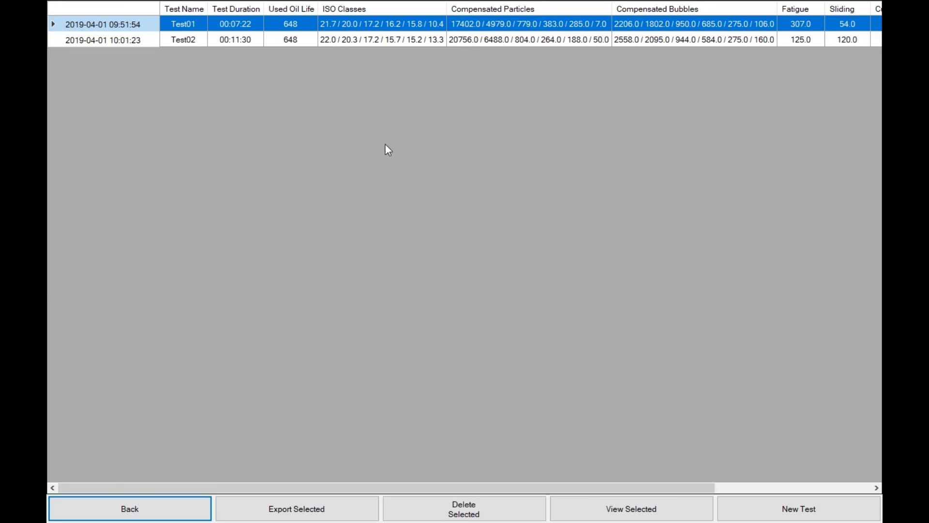
click(315, 519)
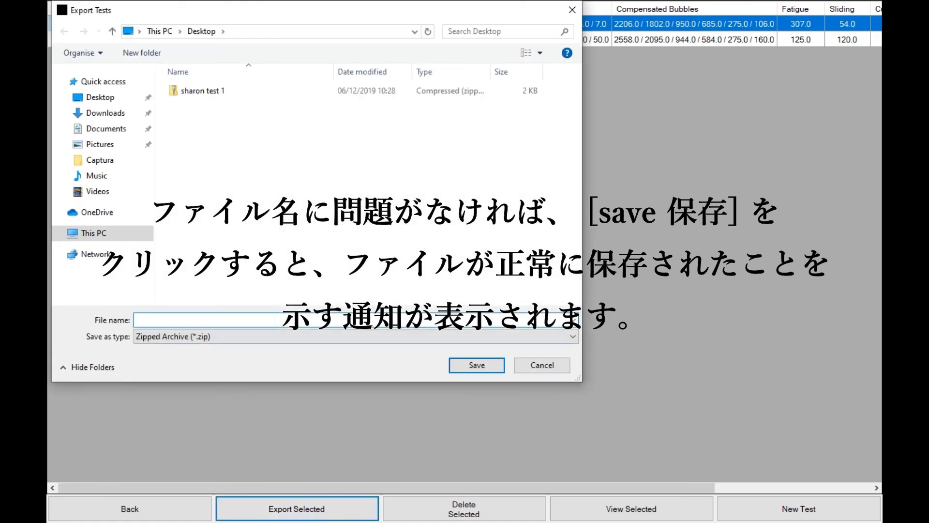
text(s)
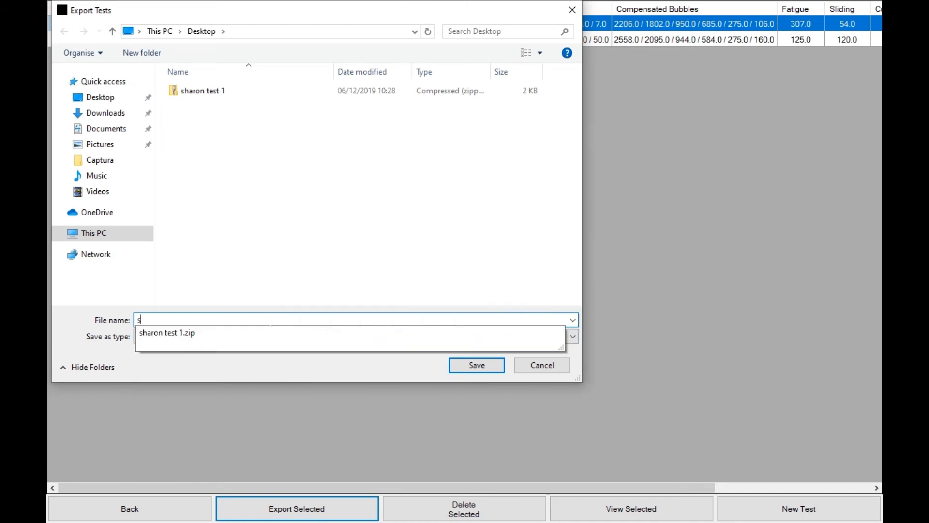
text(aved data 2)
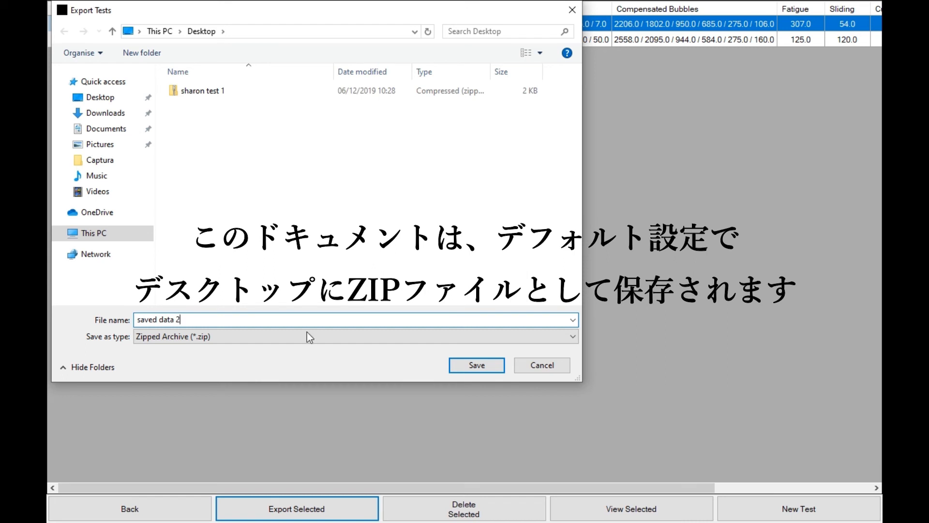
click(487, 369)
click(513, 296)
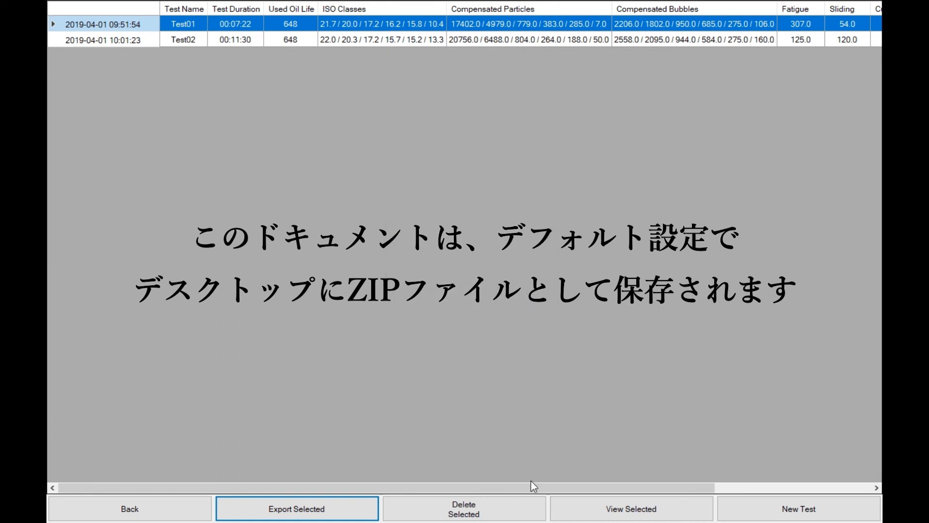
- Load the selected test on the main screen and print all results to PDF saved as "example 2"
click(577, 512)
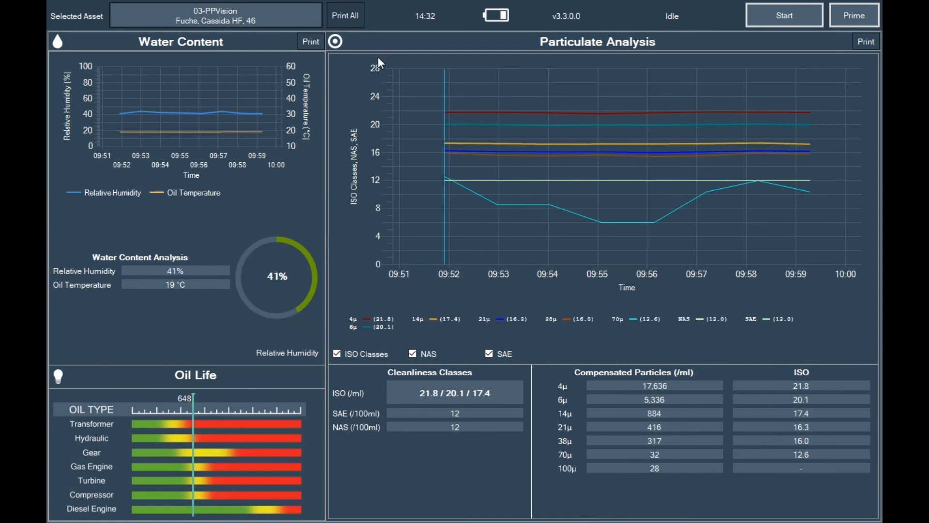
click(357, 16)
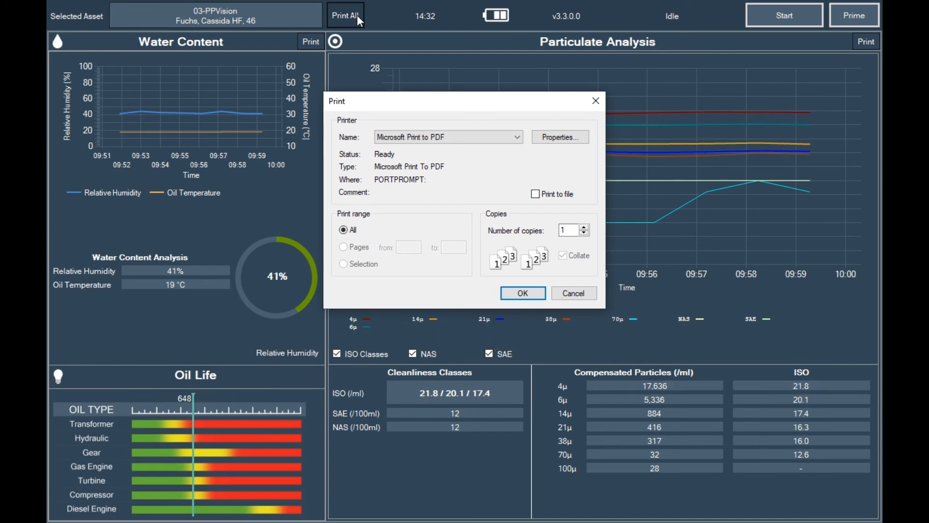
click(522, 293)
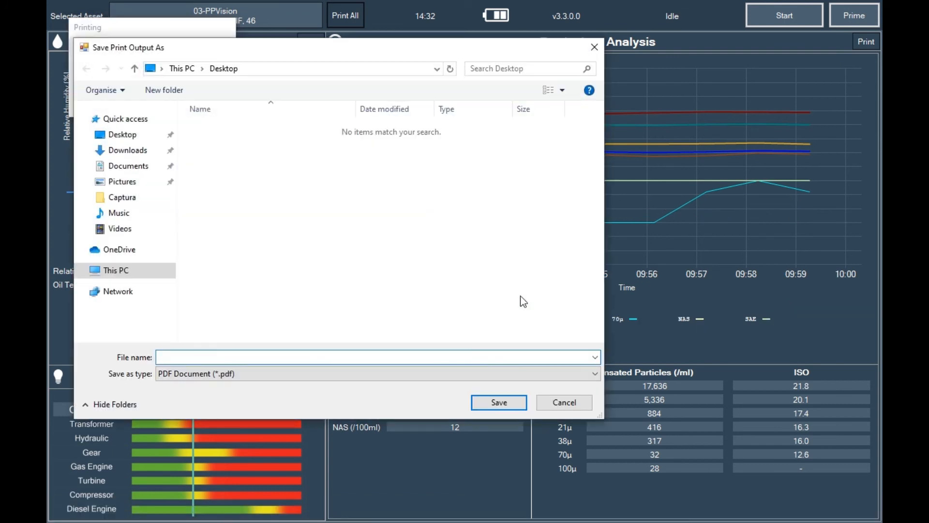
text(ex)
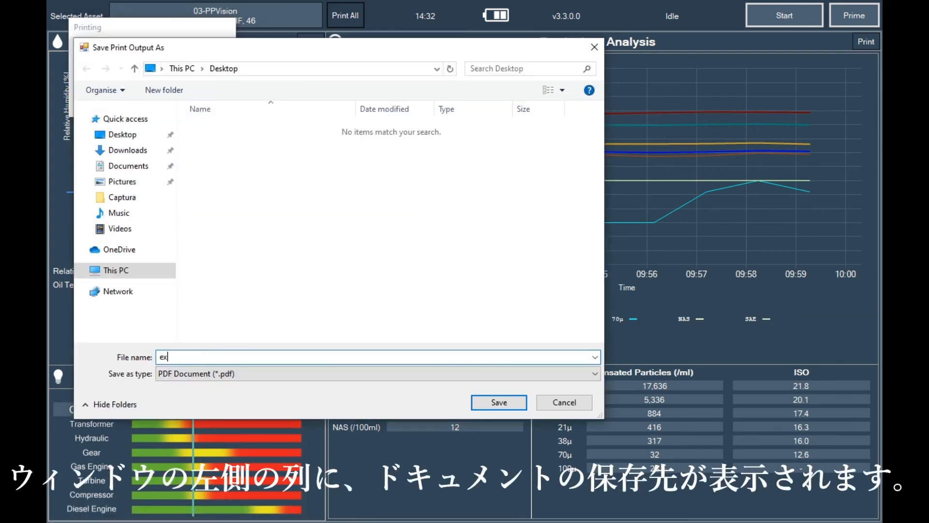
text(ample 2)
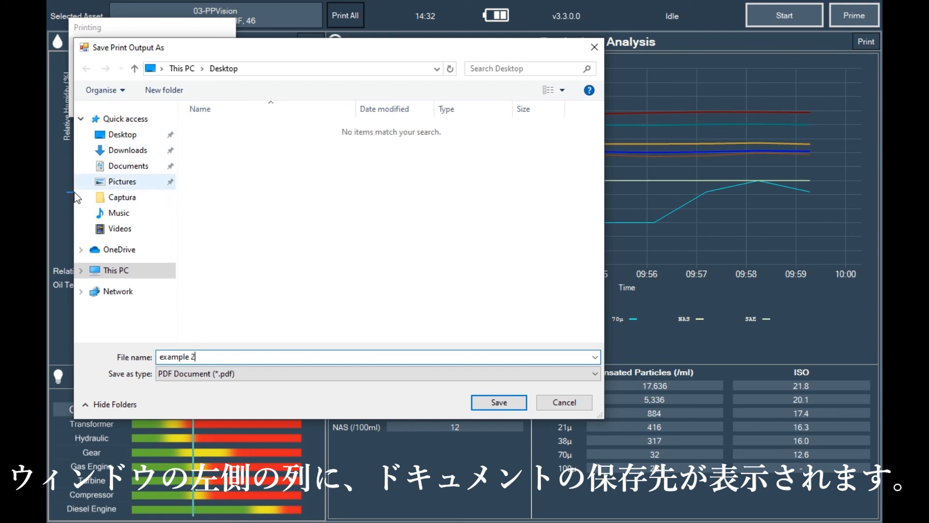
click(487, 404)
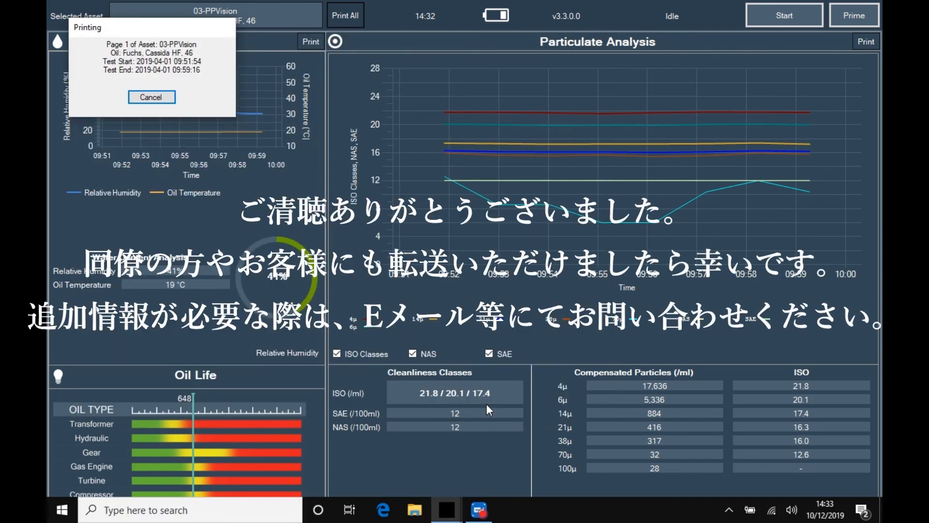